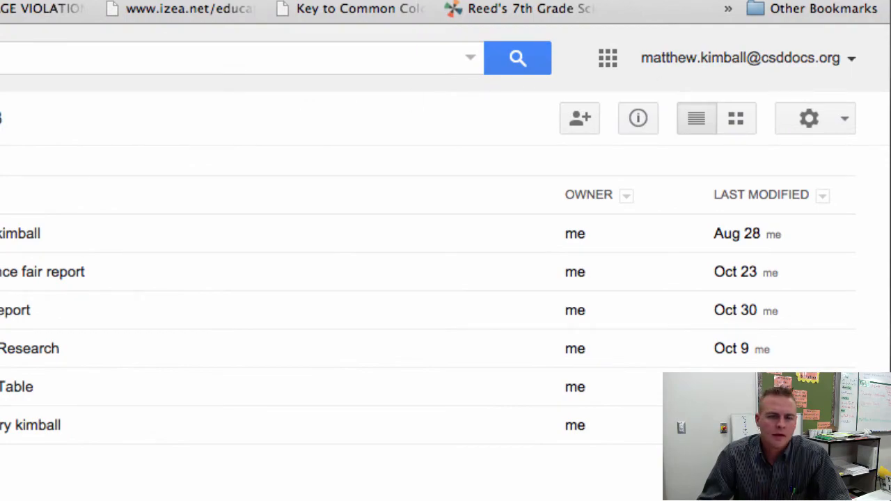
Open the Science Fair Table spreadsheet from the Science Period 3 folder and confirm its name as Science Fair Table
{"action": "left_click", "coordinate": [326, 117]}
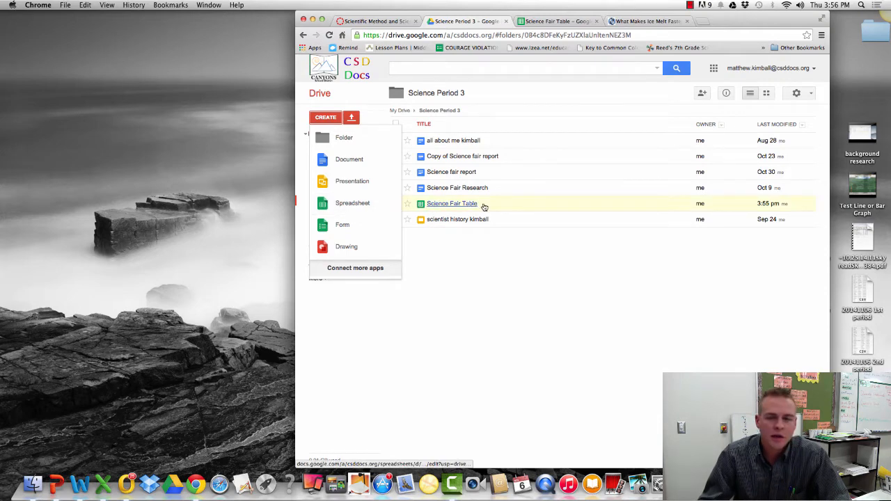
{"action": "left_click", "coordinate": [457, 207]}
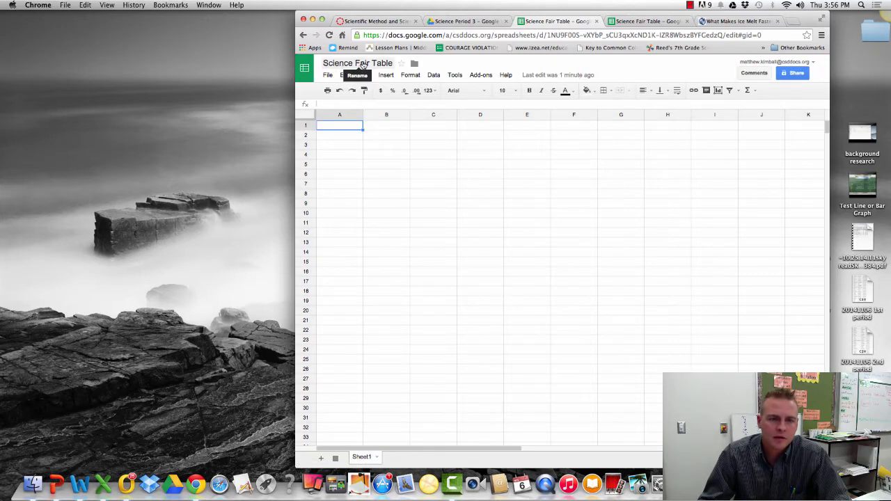
{"action": "left_click", "coordinate": [361, 64]}
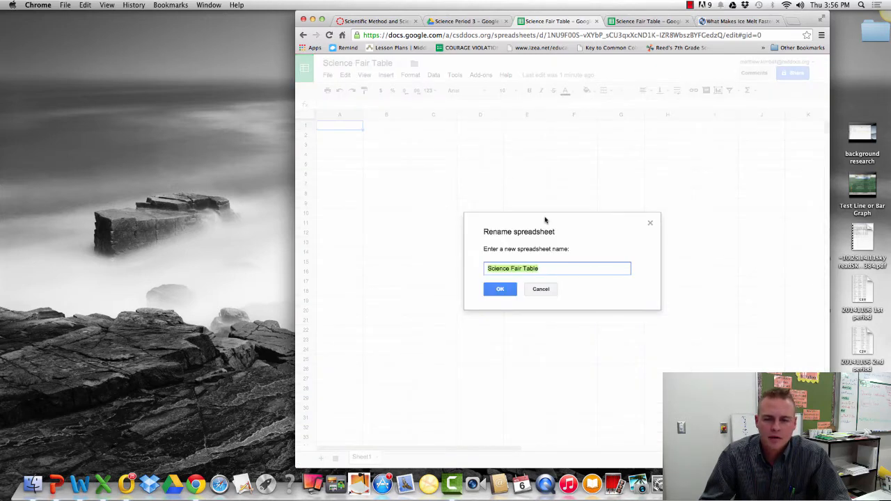
{"action": "left_click", "coordinate": [498, 288]}
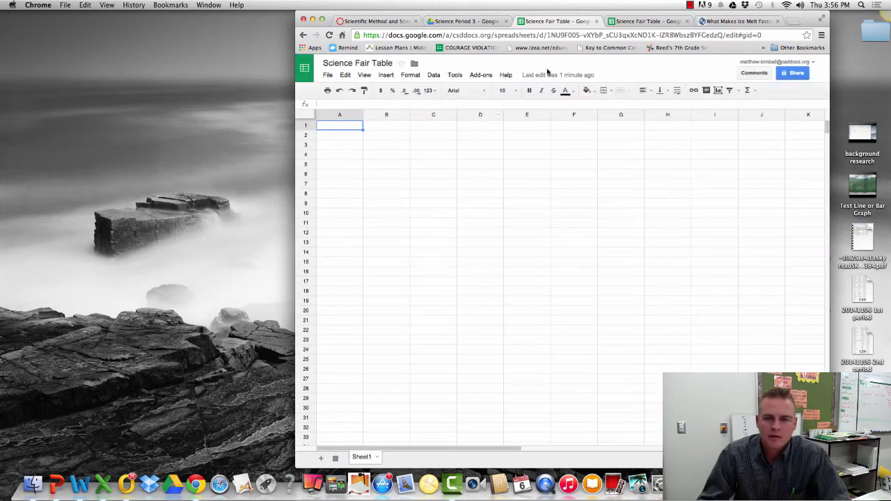
Place the What Makes Ice Melt Fastest page in its own window beside the spreadsheet, showing its procedure's data table
{"action": "left_click_drag", "start_coordinate": [619, 16], "coordinate": [341, 18]}
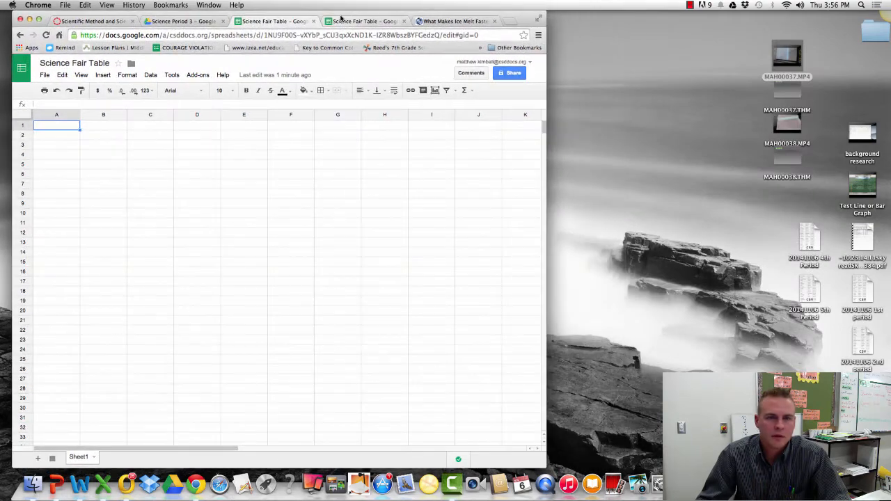
{"action": "left_click", "coordinate": [444, 21]}
{"action": "left_click_drag", "start_coordinate": [444, 21], "coordinate": [807, 22]}
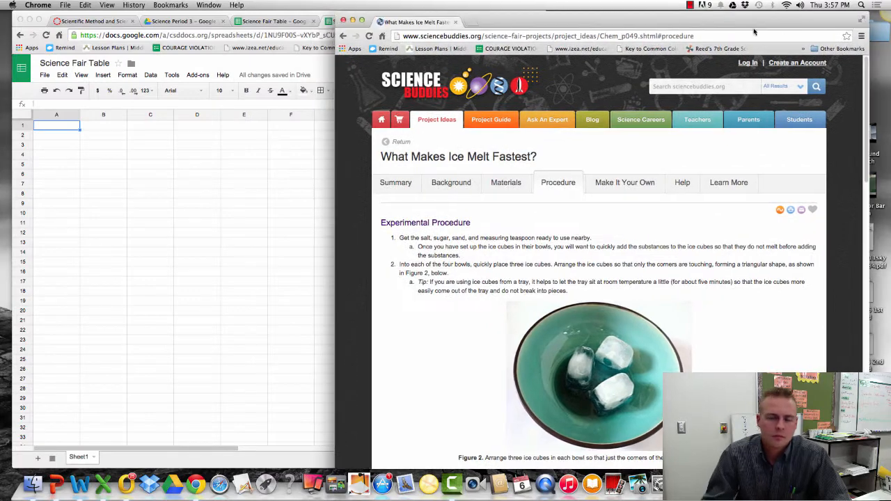
{"action": "scroll", "coordinate": [566, 233], "scroll_direction": "down", "scroll_amount": 5}
{"action": "scroll", "coordinate": [575, 232], "scroll_direction": "down", "scroll_amount": 5}
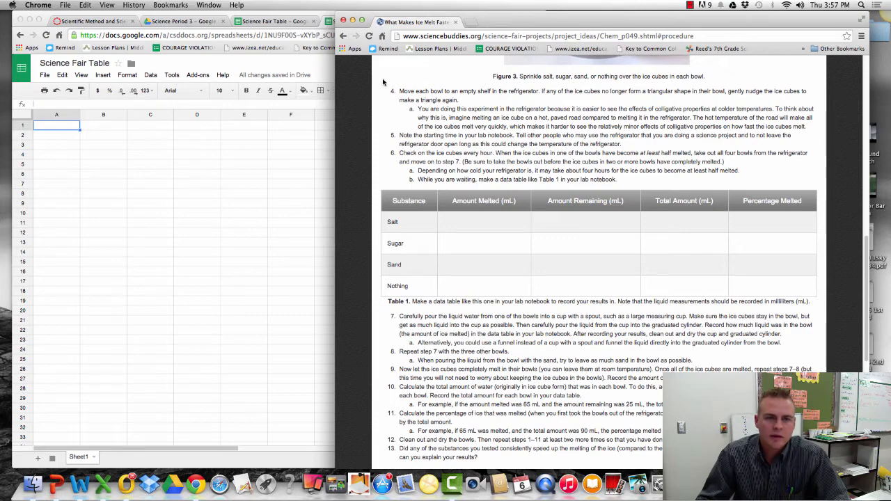
{"action": "left_click_drag", "start_coordinate": [503, 26], "coordinate": [616, 26]}
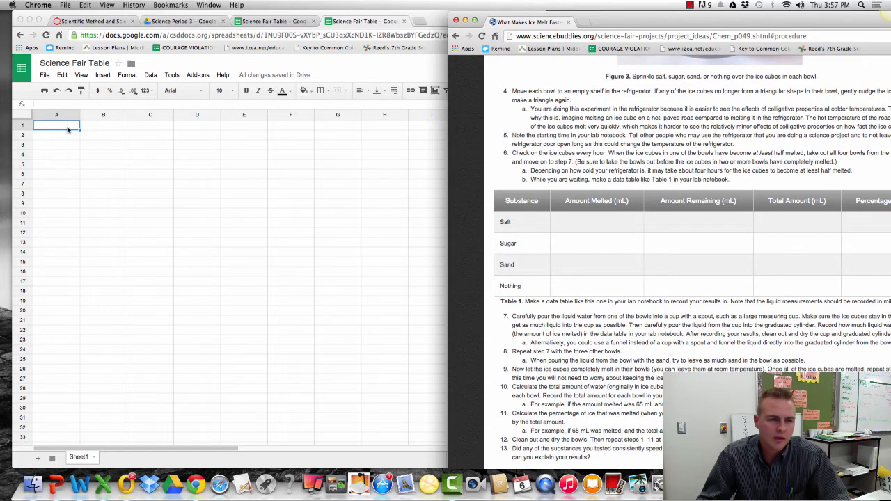
Count the columns needed along row 1 against the procedure's data table, repositioning the web page window to show all table columns
{"action": "left_click", "coordinate": [96, 127]}
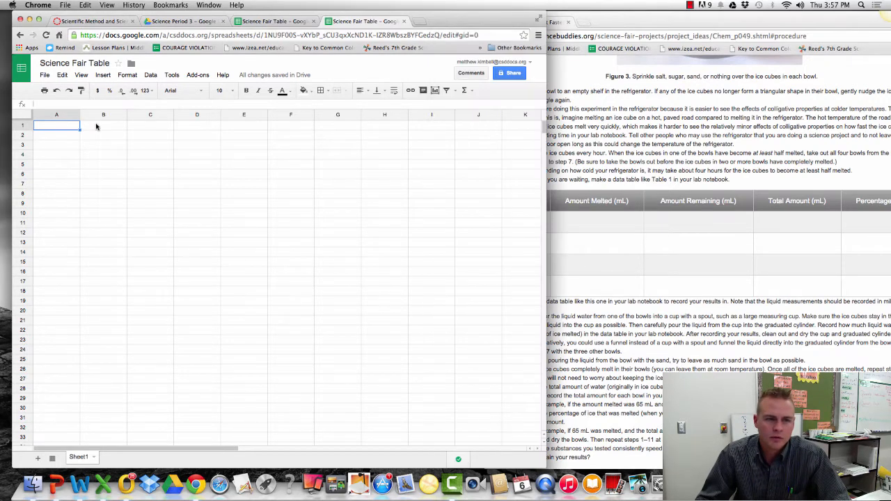
{"action": "left_click", "coordinate": [101, 127]}
{"action": "left_click", "coordinate": [149, 128]}
{"action": "left_click", "coordinate": [195, 127]}
{"action": "left_click", "coordinate": [237, 128]}
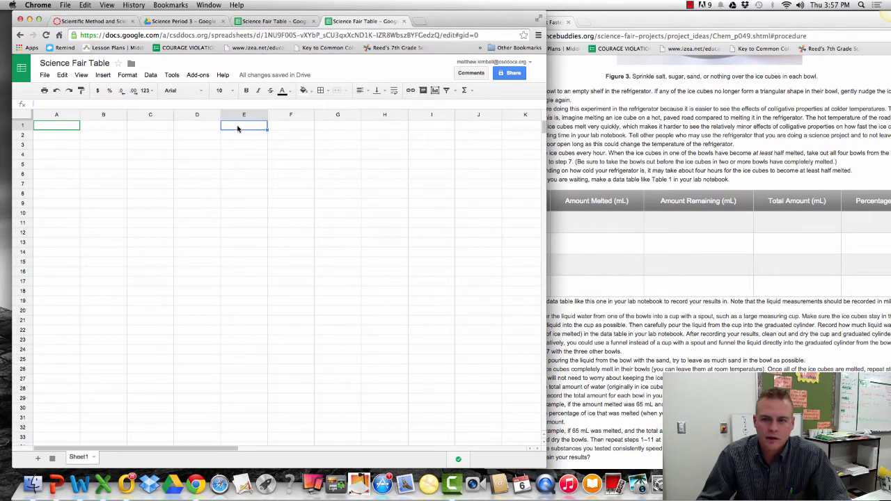
{"action": "left_click", "coordinate": [282, 128]}
{"action": "left_click", "coordinate": [629, 179]}
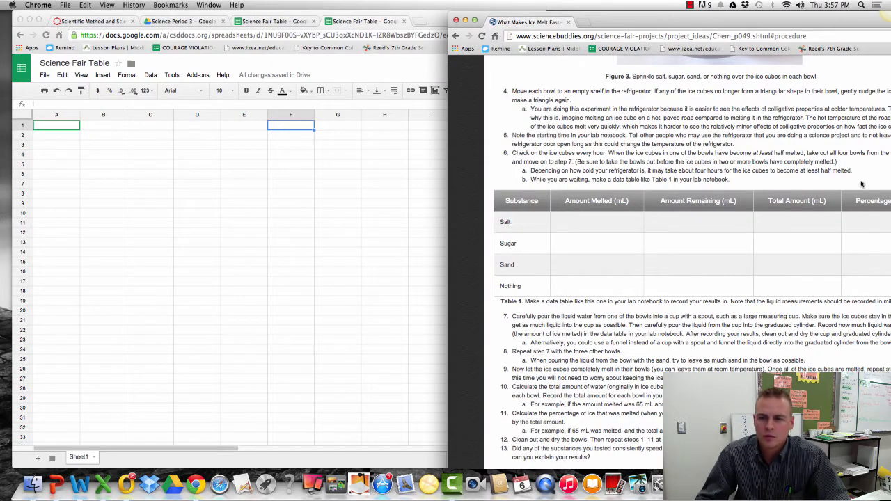
{"action": "left_click_drag", "start_coordinate": [808, 25], "coordinate": [738, 23]}
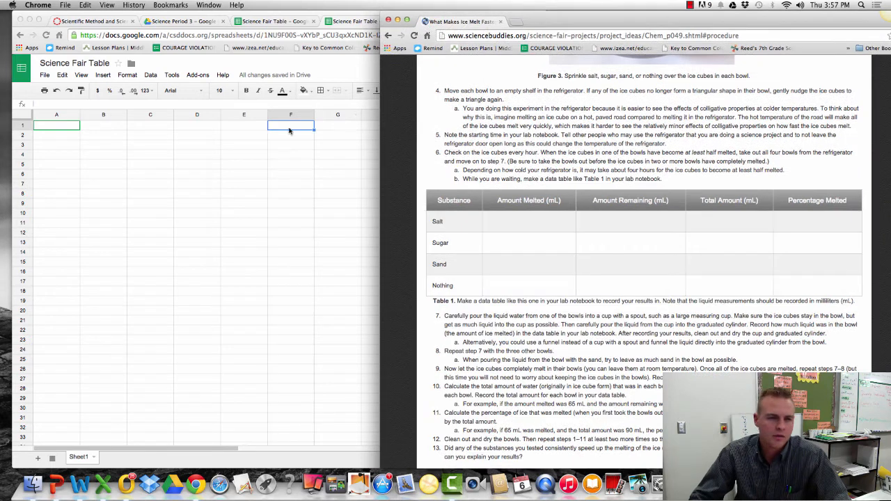
Apply all borders to the cell range A1:E5 to outline the data table
{"action": "left_click", "coordinate": [239, 128]}
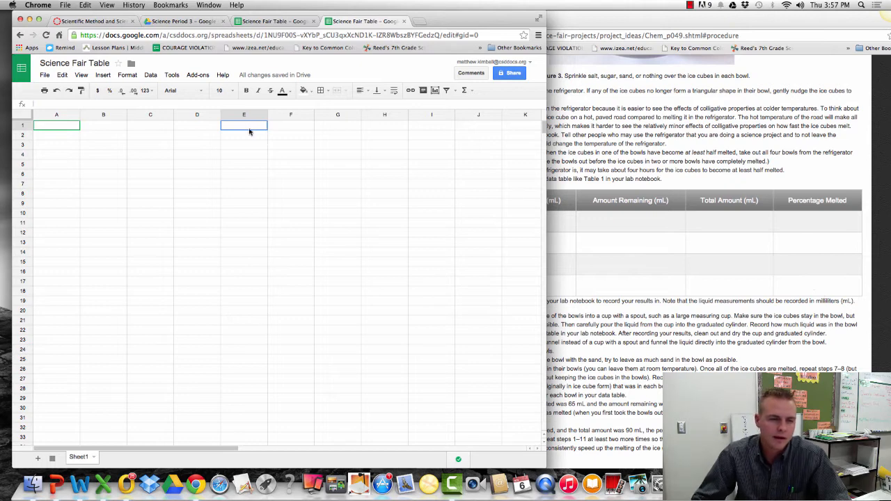
{"action": "left_click_drag", "start_coordinate": [250, 129], "coordinate": [62, 167]}
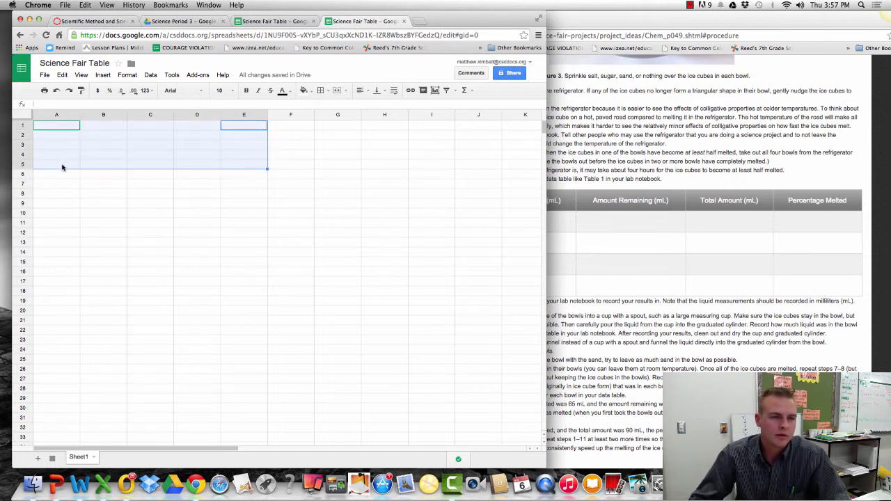
{"action": "left_click", "coordinate": [132, 75]}
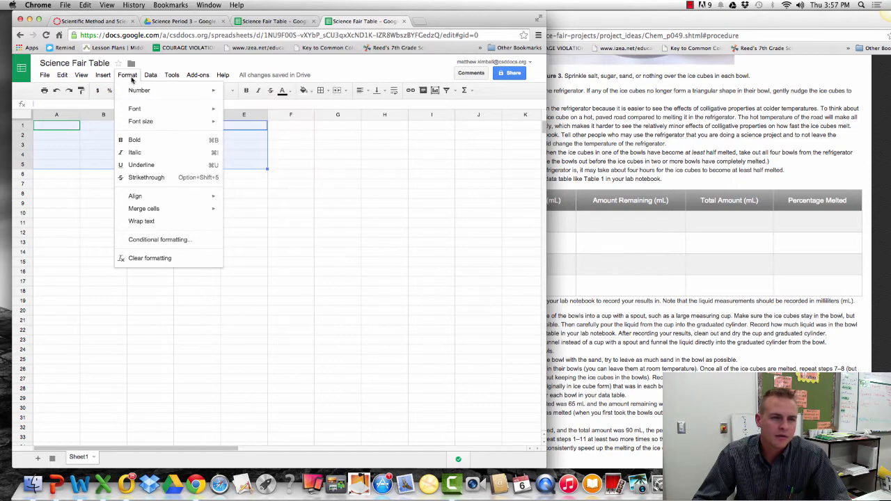
{"action": "mouse_move", "coordinate": [105, 77]}
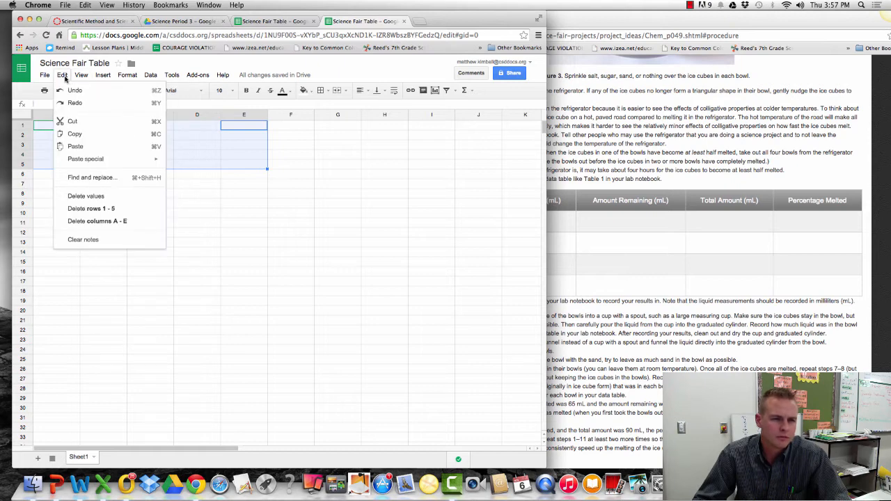
{"action": "left_click", "coordinate": [321, 91]}
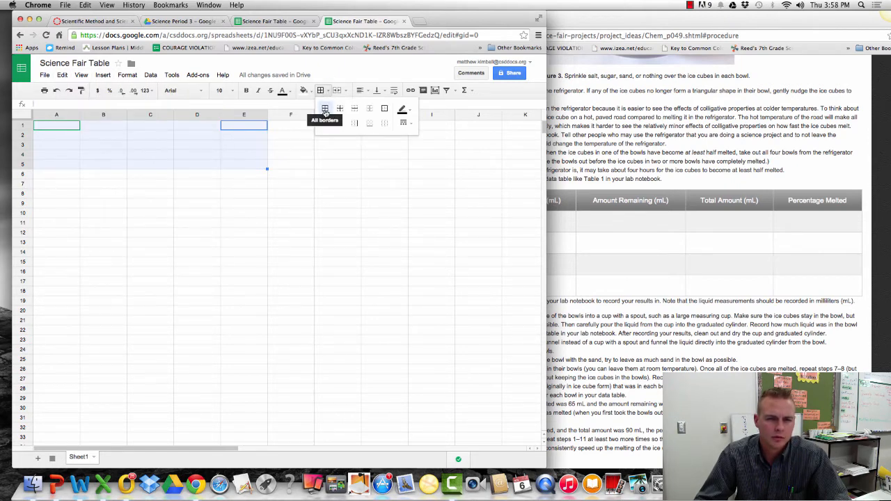
{"action": "left_click", "coordinate": [325, 110]}
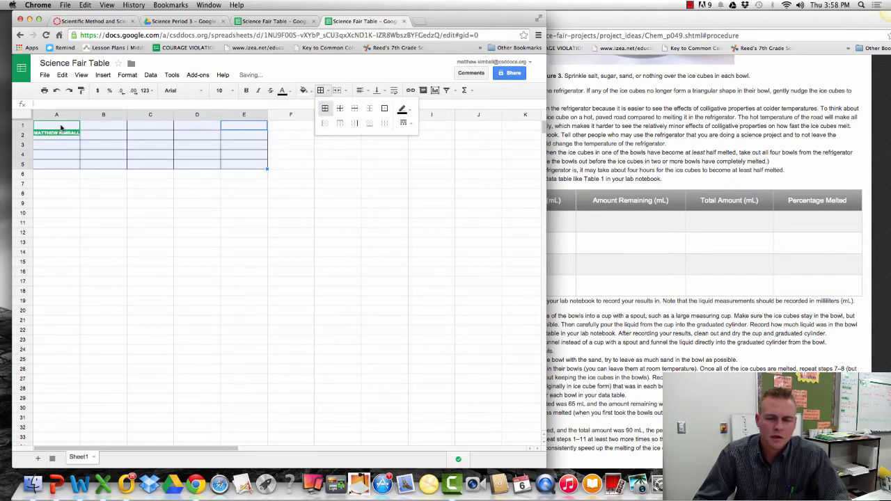
Enter the column header "Substance" in cell A1, following the procedure's data table
{"action": "left_click", "coordinate": [61, 128]}
{"action": "left_click", "coordinate": [598, 182]}
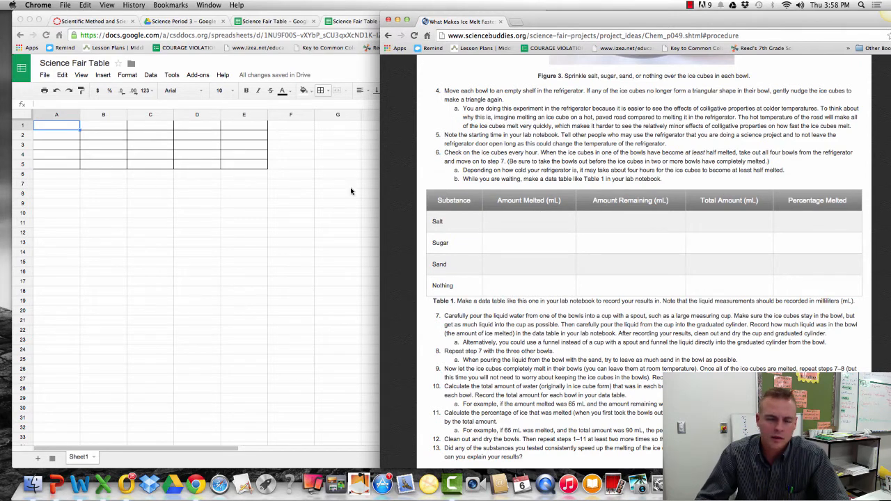
{"action": "left_click", "coordinate": [57, 129]}
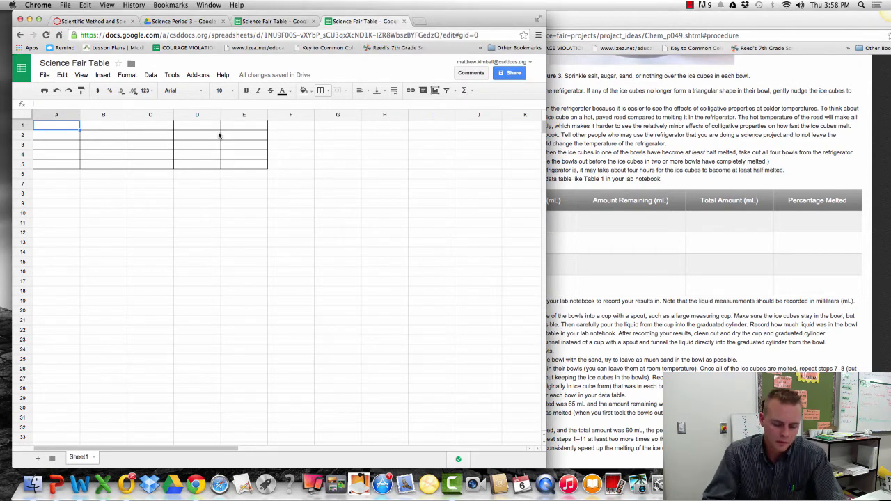
{"action": "type", "text": "Substance"}
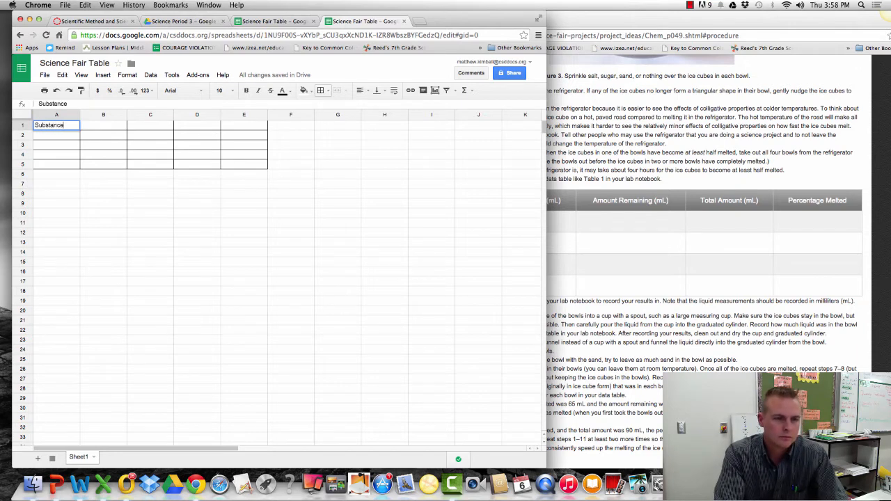
{"action": "key", "text": "Tab"}
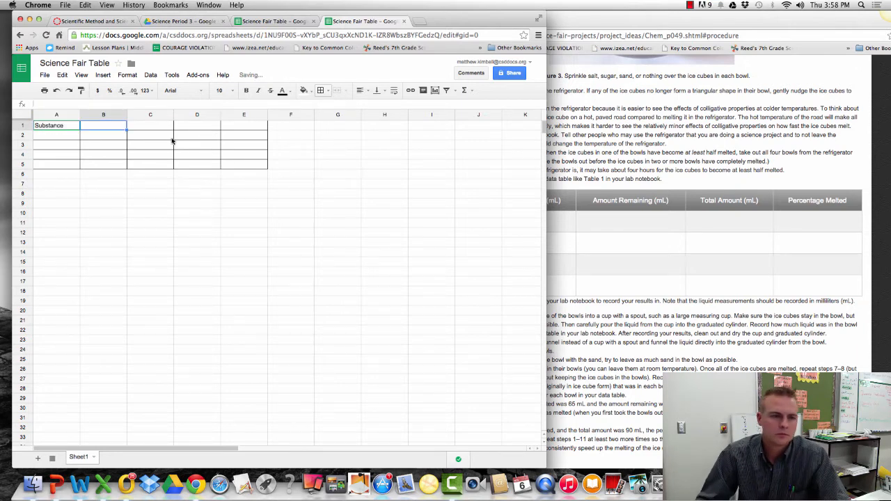
Check the next heading in the procedure's data table and enter "Amount Melted (mL)" in cell B1
{"action": "left_click", "coordinate": [588, 169]}
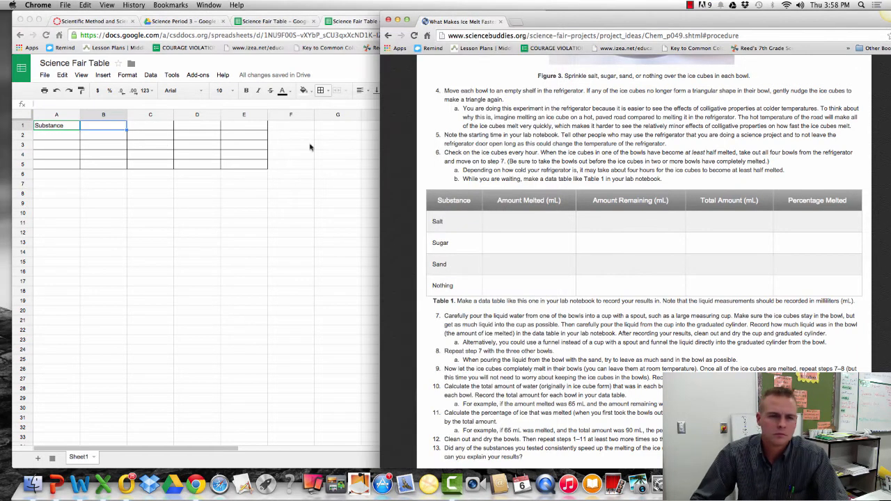
{"action": "left_click", "coordinate": [310, 147]}
{"action": "type", "text": "Amoun"}
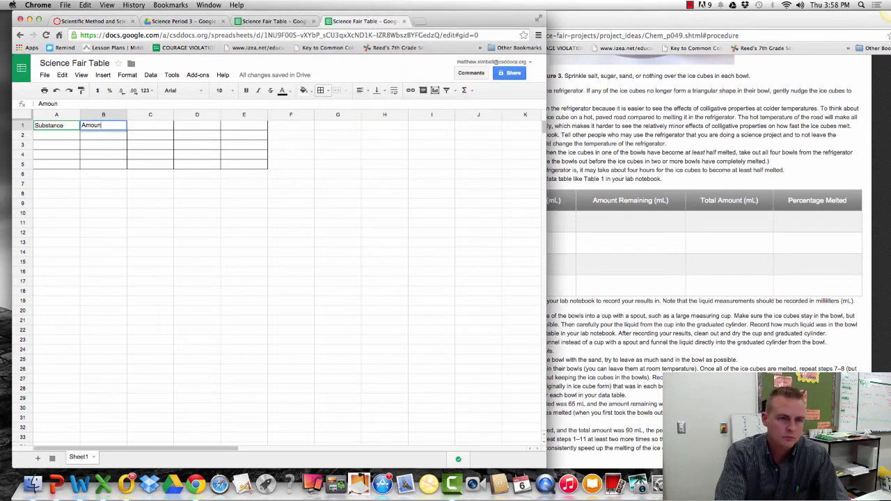
{"action": "type", "text": "t Melted (mL"}
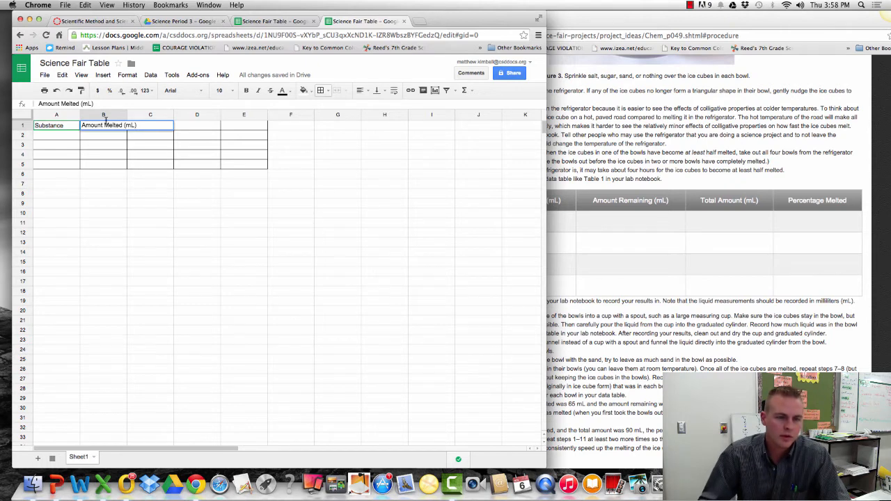
{"action": "left_click", "coordinate": [173, 125]}
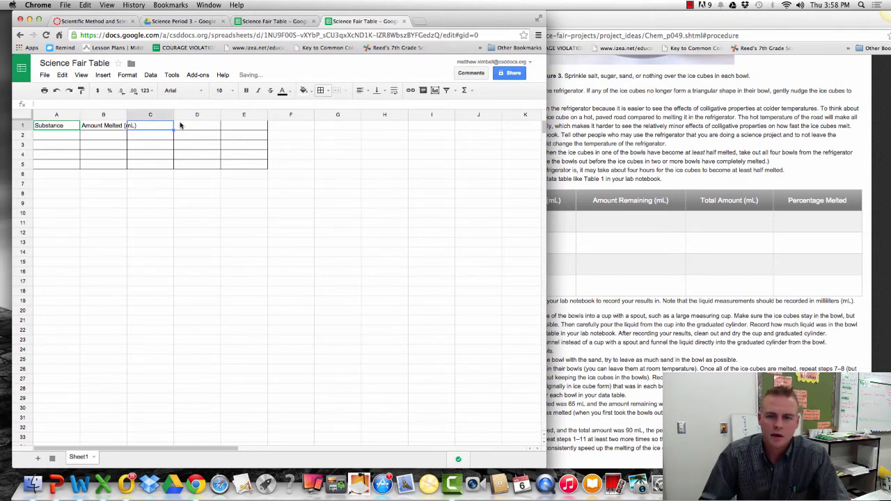
Enter the column headers "Amount Remaining (mL)" in cell C1 and "Total Amount (mL)" in cell D1
{"action": "type", "text": "Amount"}
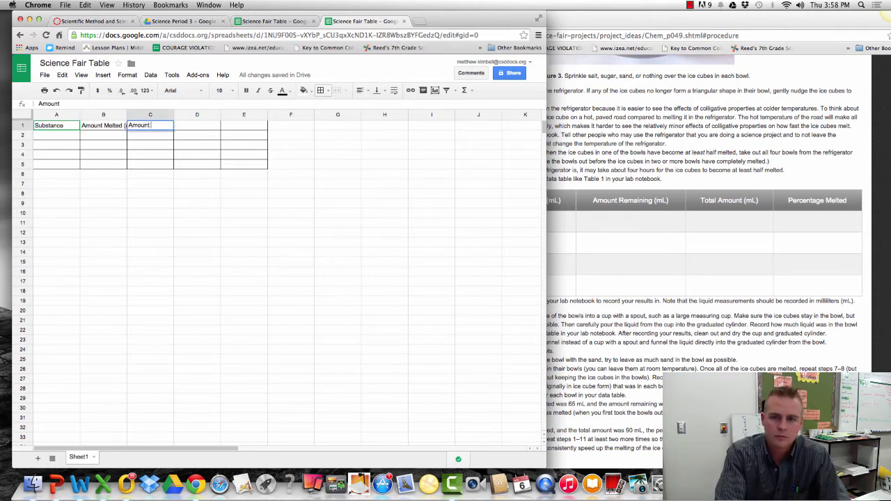
{"action": "type", "text": " Remaining (mL"}
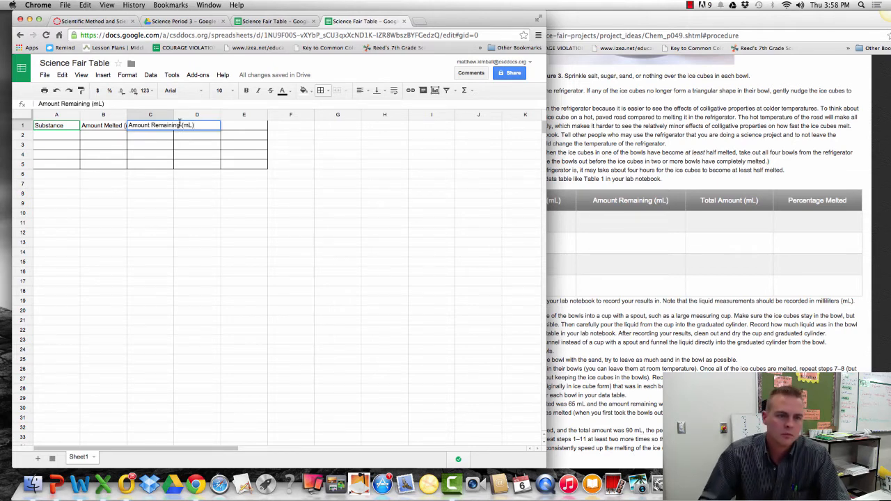
{"action": "left_click", "coordinate": [202, 141]}
{"action": "left_click", "coordinate": [200, 126]}
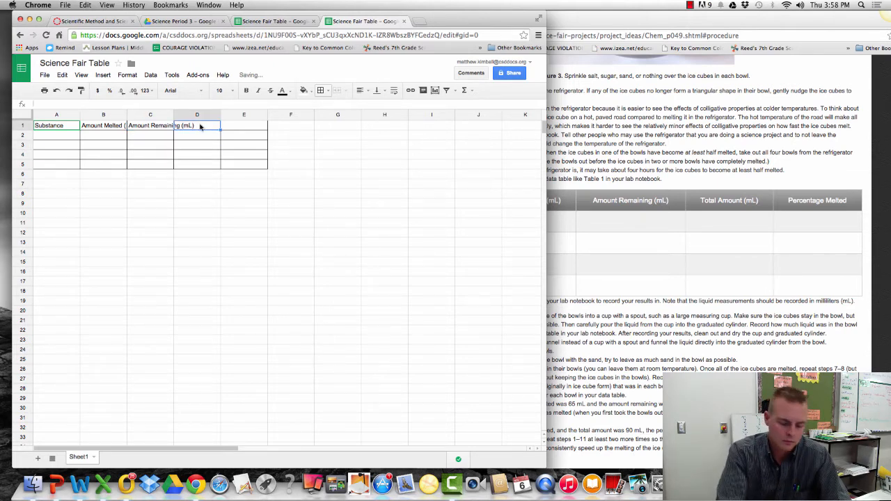
{"action": "type", "text": "Total Amount"}
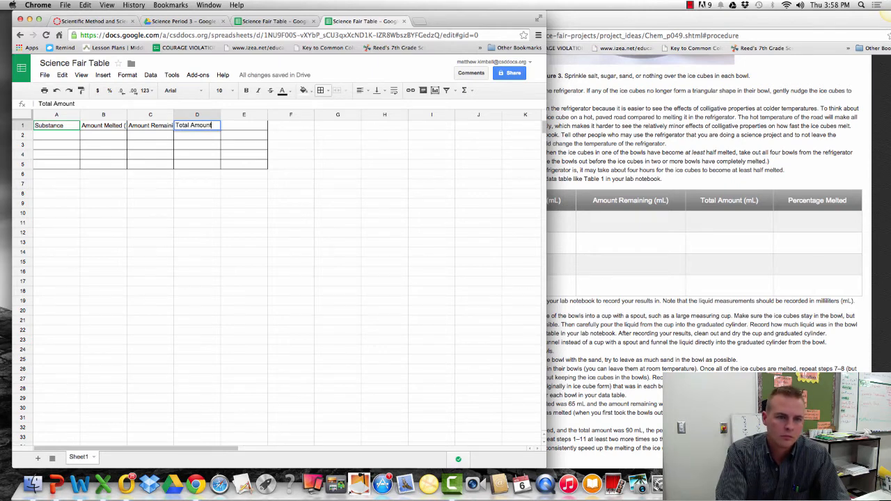
{"action": "type", "text": " ("}
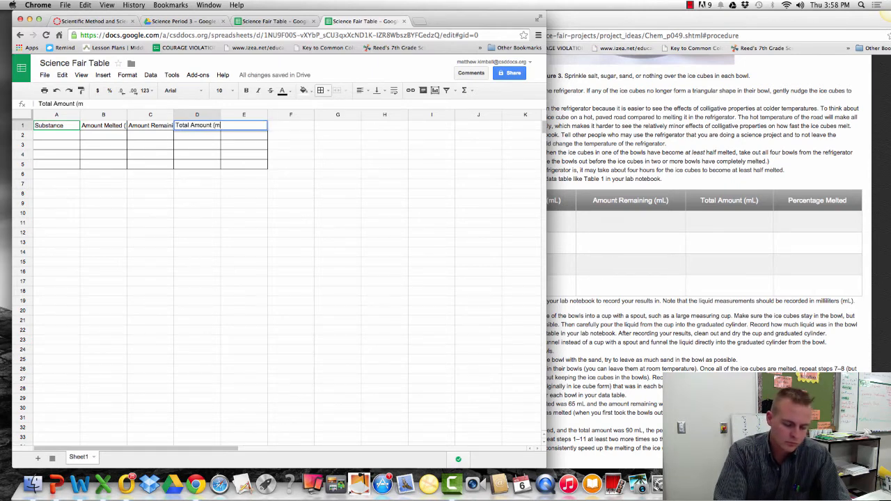
{"action": "type", "text": "mL)"}
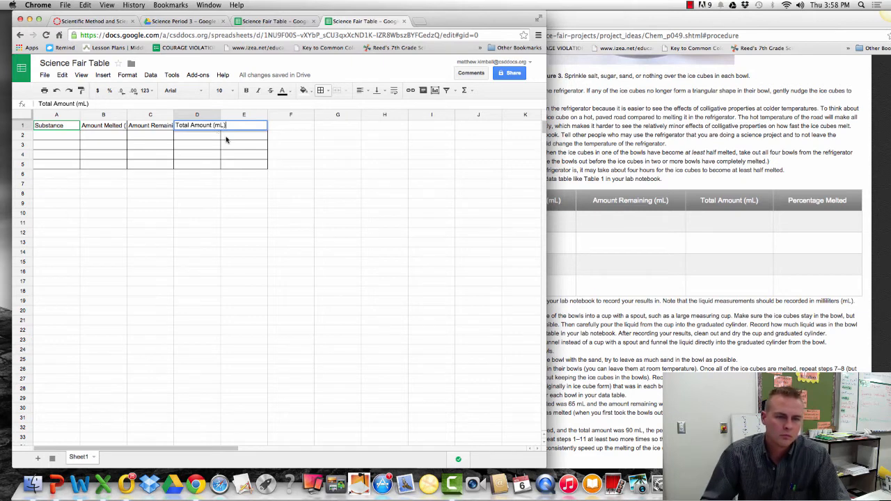
{"action": "key", "text": "Tab"}
Enter the last column header "Percentage Metled" in cell E1
{"action": "type", "text": "P"}
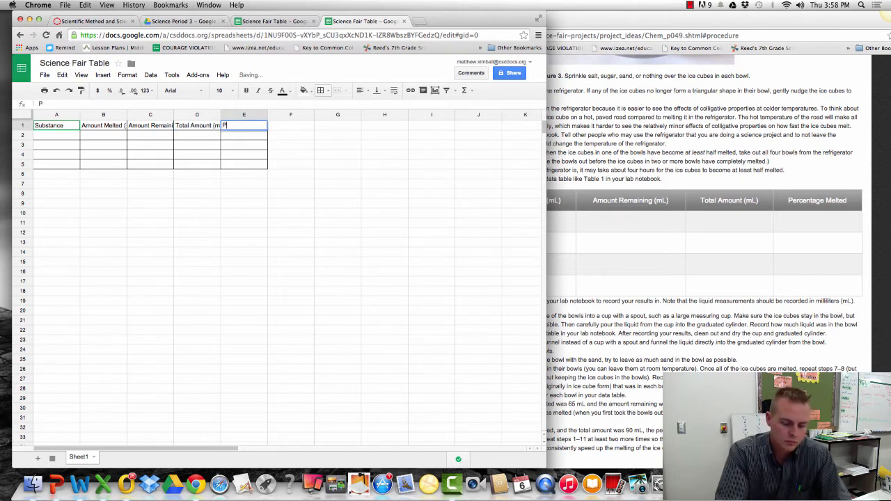
{"action": "type", "text": "ercentage Melt"}
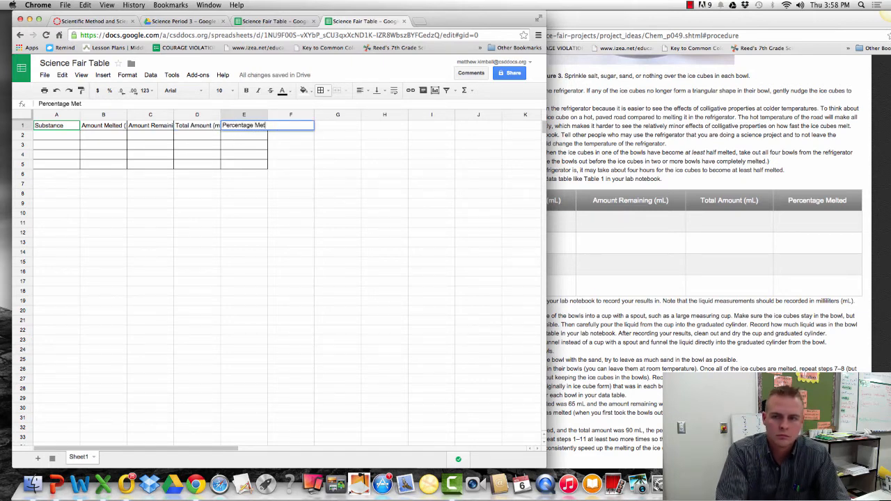
{"action": "type", "text": "ed"}
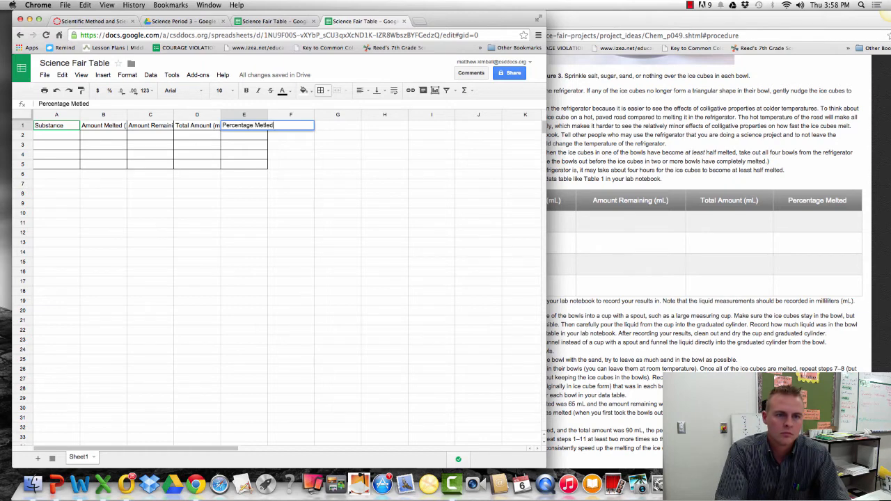
{"action": "left_click", "coordinate": [236, 159]}
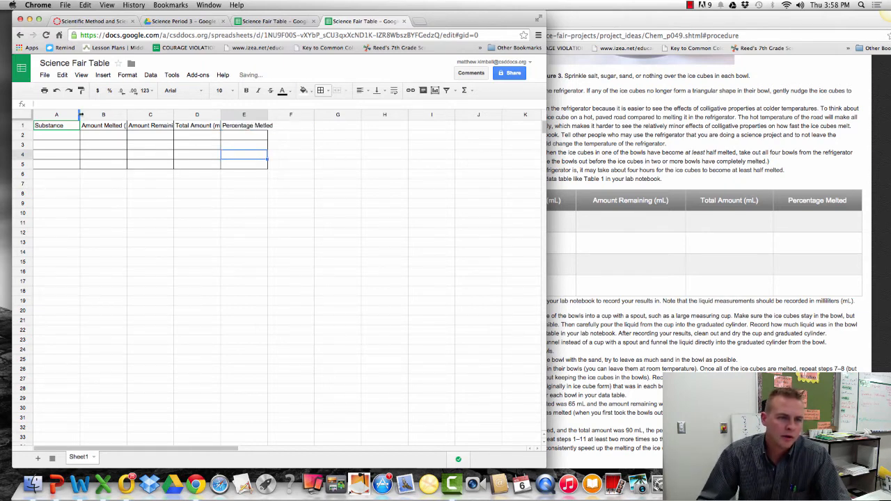
Narrow column A and widen columns B through E so each fits its header text
{"action": "left_click_drag", "start_coordinate": [80, 114], "coordinate": [64, 115]}
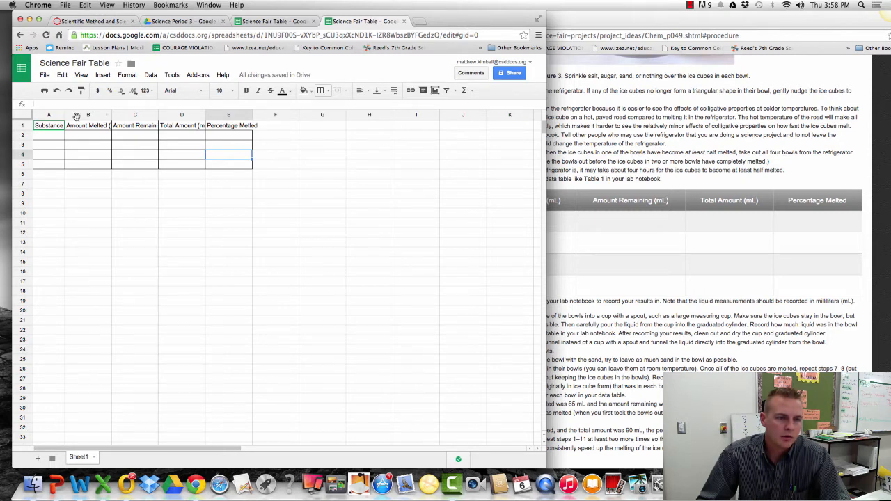
{"action": "left_click_drag", "start_coordinate": [111, 114], "coordinate": [123, 114]}
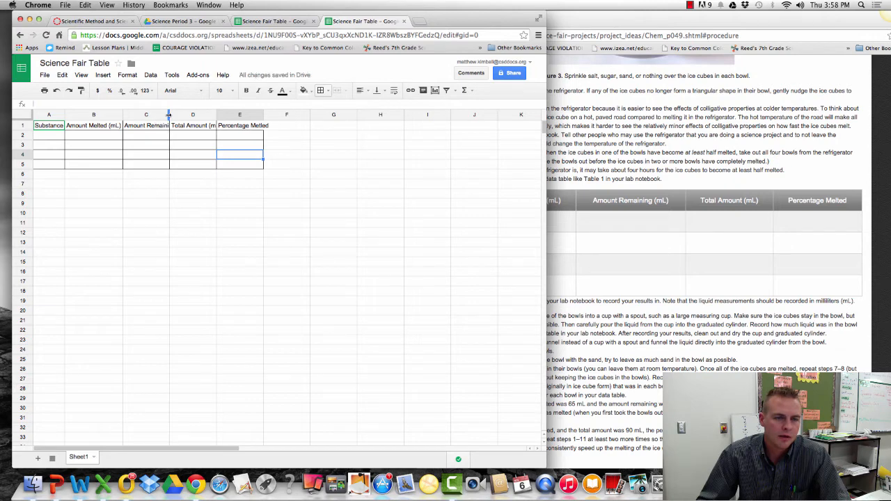
{"action": "left_click_drag", "start_coordinate": [169, 114], "coordinate": [192, 114]}
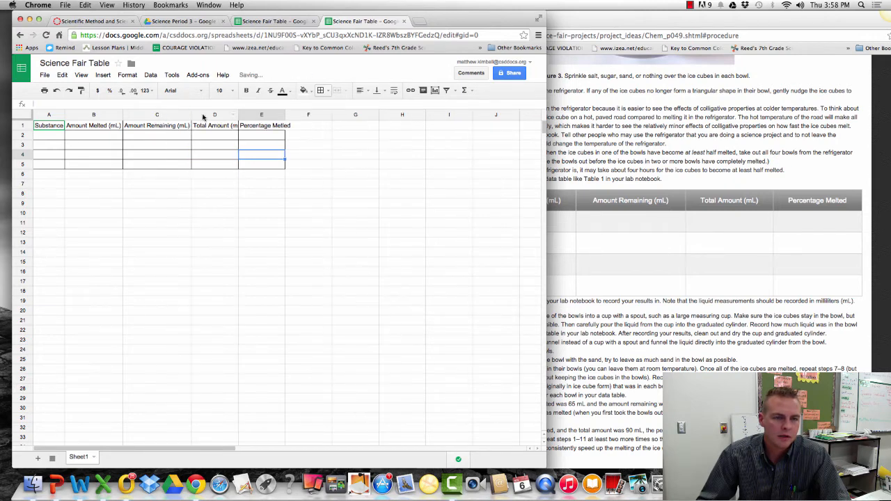
{"action": "double_click", "coordinate": [238, 115]}
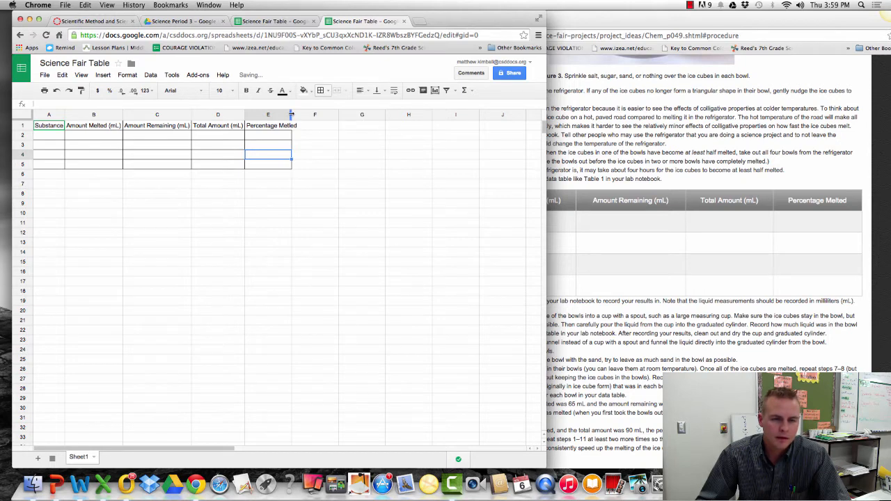
{"action": "left_click_drag", "start_coordinate": [291, 114], "coordinate": [305, 114]}
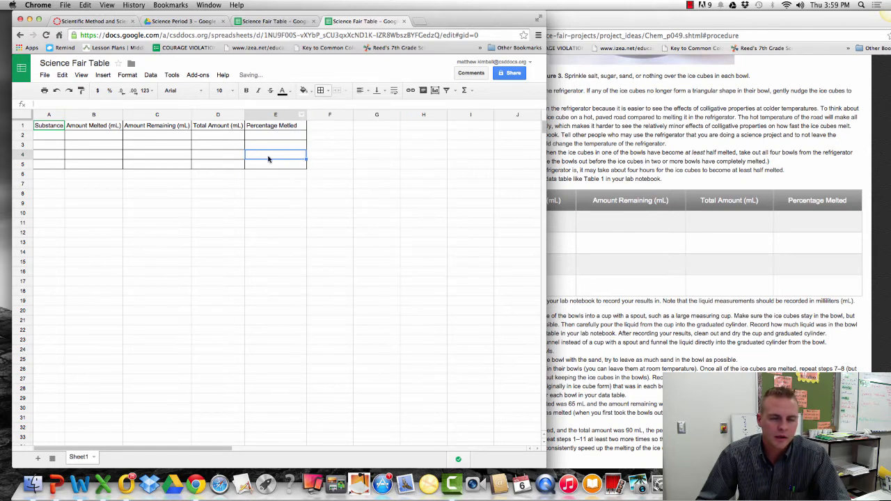
Make the header row A1:E1 bold and center-align its text
{"action": "left_click", "coordinate": [49, 138]}
{"action": "left_click", "coordinate": [41, 128]}
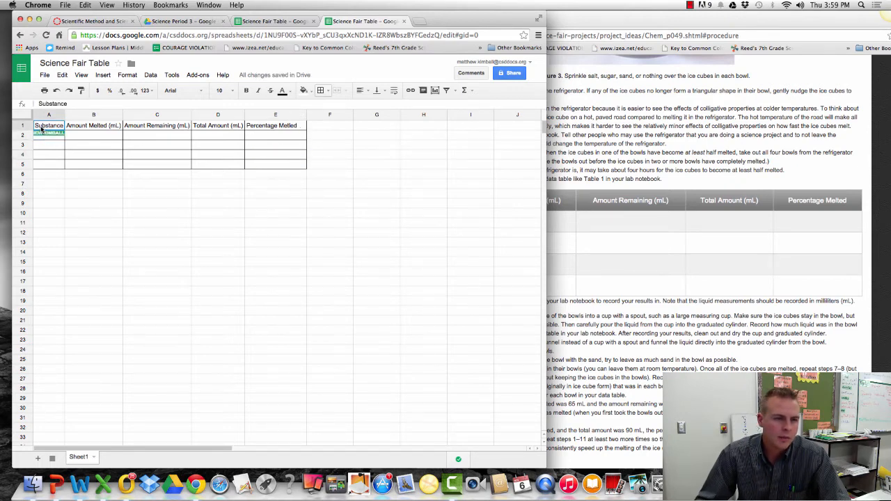
{"action": "left_click_drag", "start_coordinate": [41, 128], "coordinate": [284, 126]}
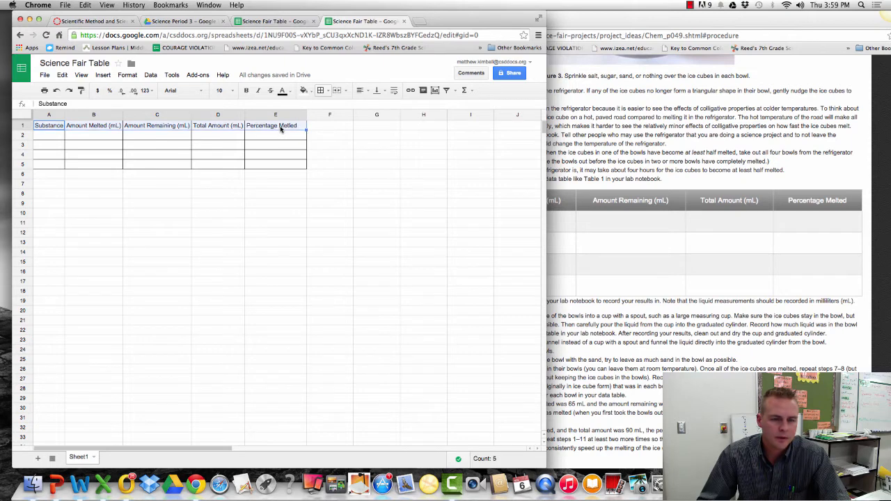
{"action": "left_click", "coordinate": [246, 91]}
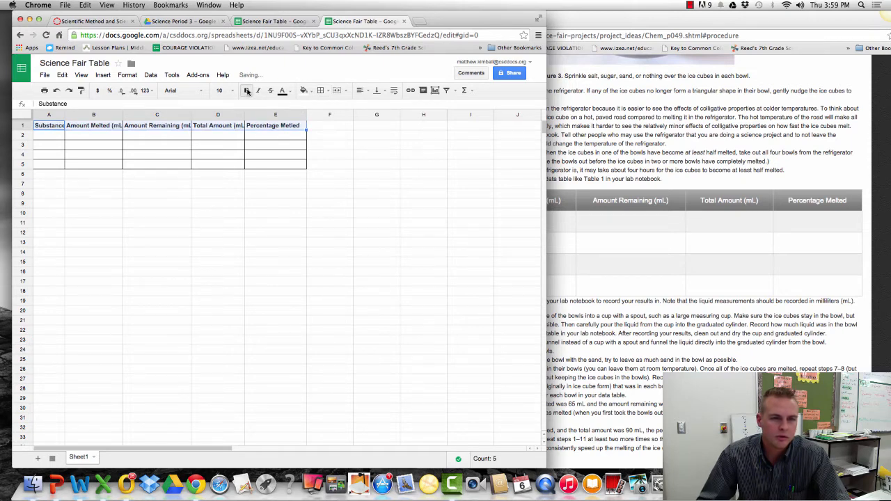
{"action": "left_click", "coordinate": [361, 91]}
{"action": "left_click", "coordinate": [375, 106]}
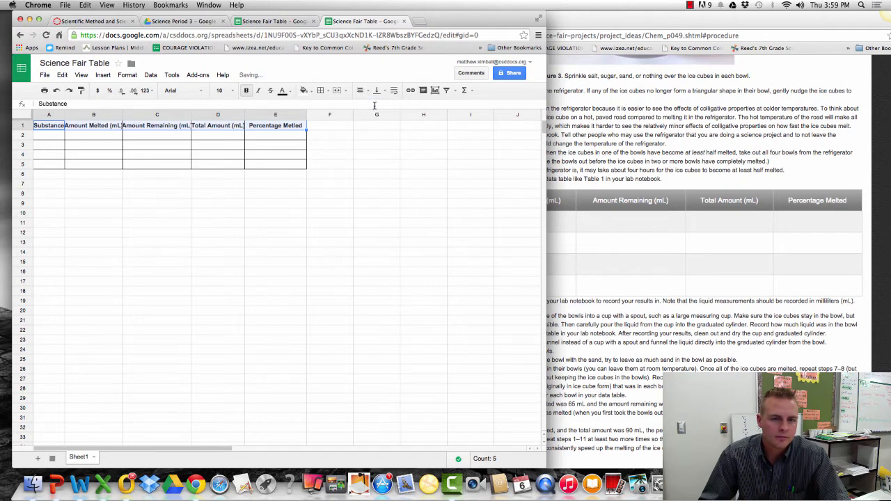
Widen columns A through D so the bold, centered headers fit with some room
{"action": "left_click", "coordinate": [157, 147]}
{"action": "left_click_drag", "start_coordinate": [65, 114], "coordinate": [76, 114]}
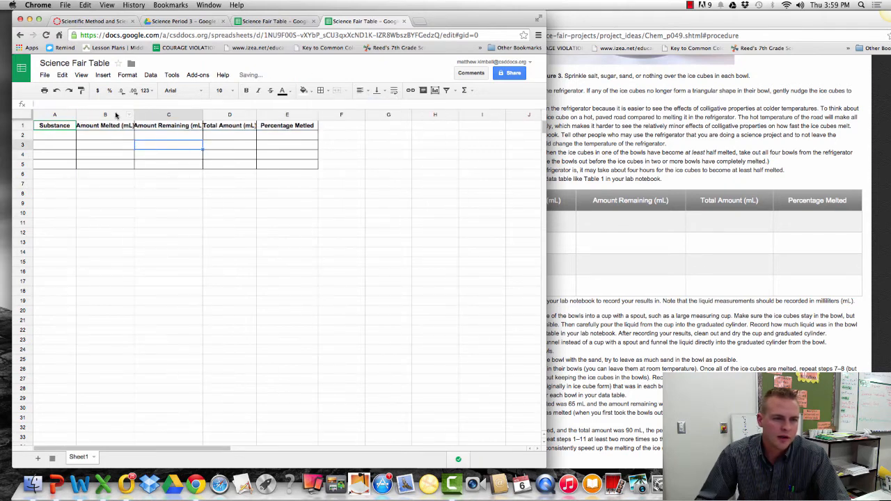
{"action": "left_click_drag", "start_coordinate": [134, 115], "coordinate": [147, 114]}
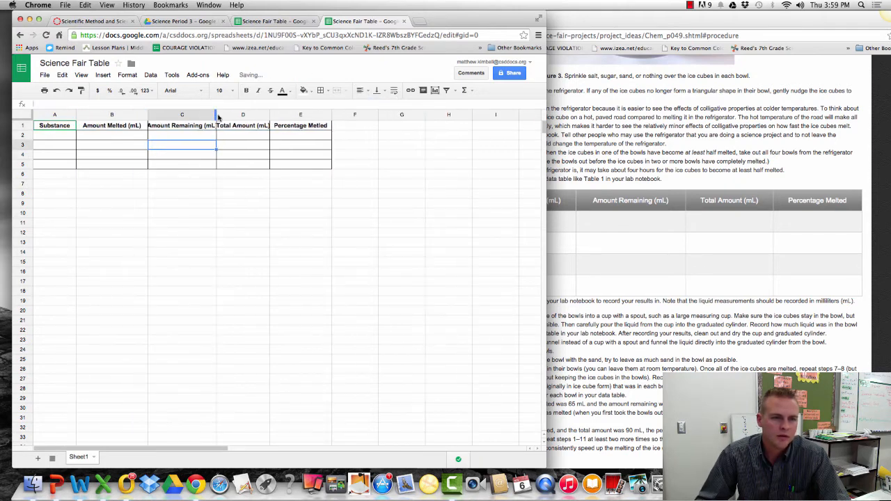
{"action": "left_click_drag", "start_coordinate": [216, 115], "coordinate": [229, 115]}
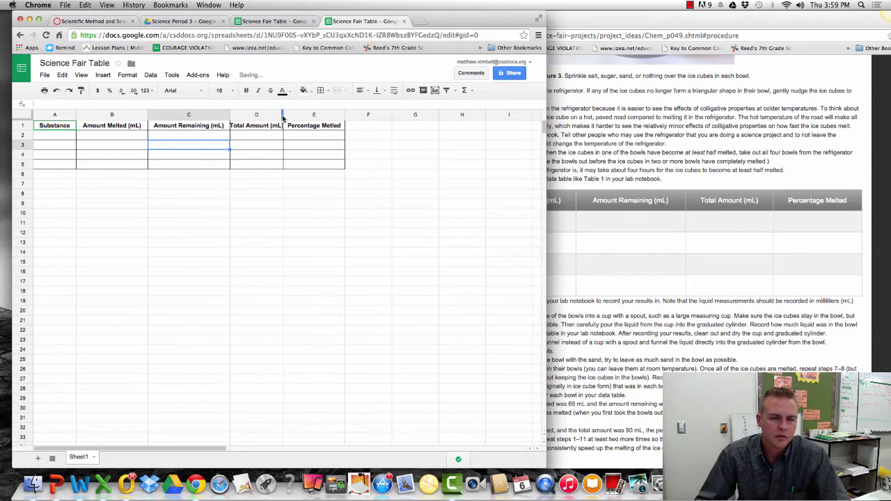
{"action": "left_click_drag", "start_coordinate": [283, 115], "coordinate": [294, 114]}
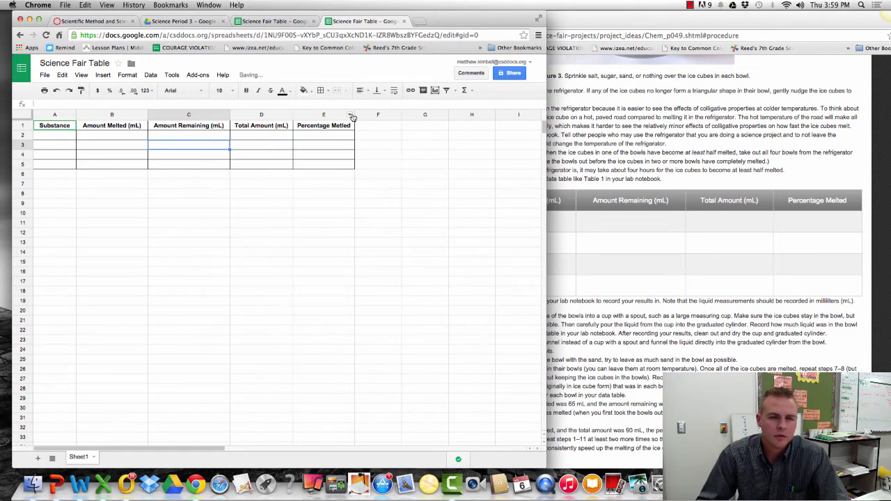
Check the substances in the procedure's data table and enter "Salt", "Sugar" and "Sand" in cells A2 to A4
{"action": "left_click", "coordinate": [67, 136]}
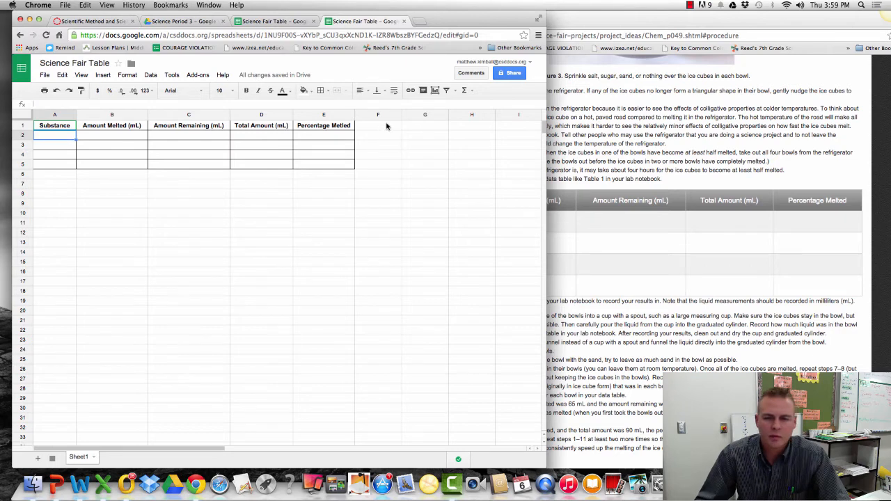
{"action": "left_click", "coordinate": [618, 193]}
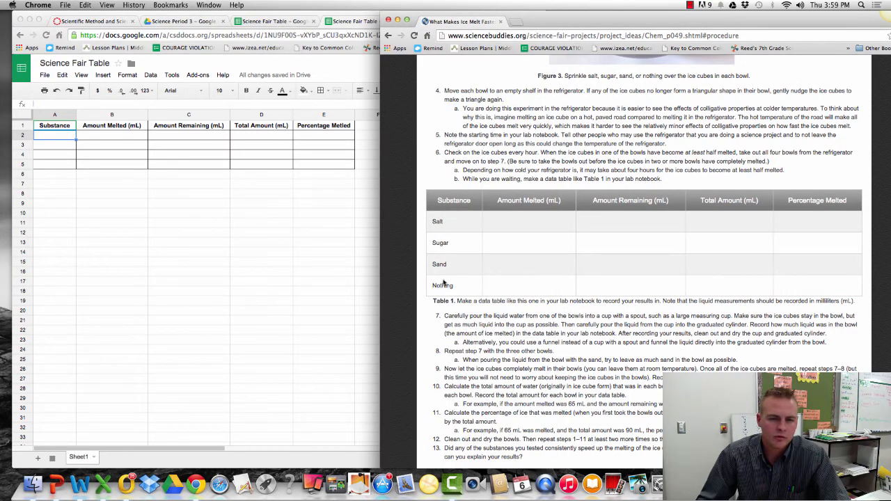
{"action": "left_click", "coordinate": [52, 138]}
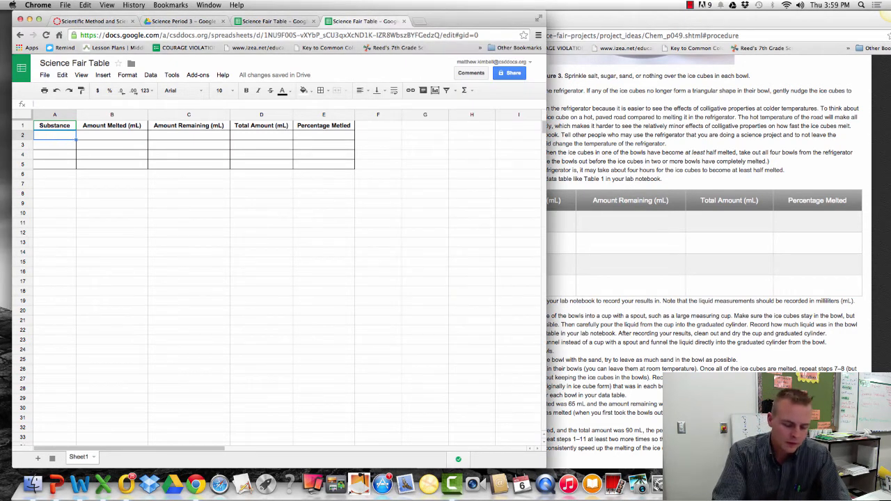
{"action": "type", "text": "Salt"}
{"action": "key", "text": "Return"}
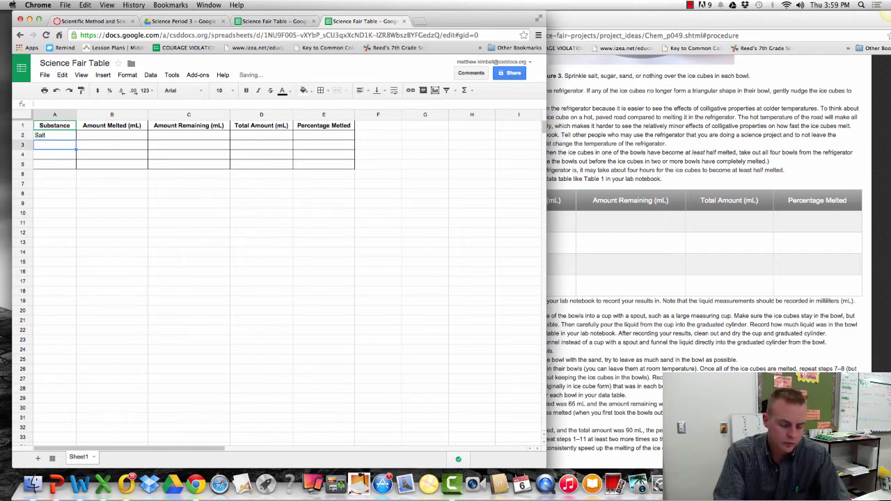
{"action": "type", "text": "Sugar"}
{"action": "key", "text": "Return"}
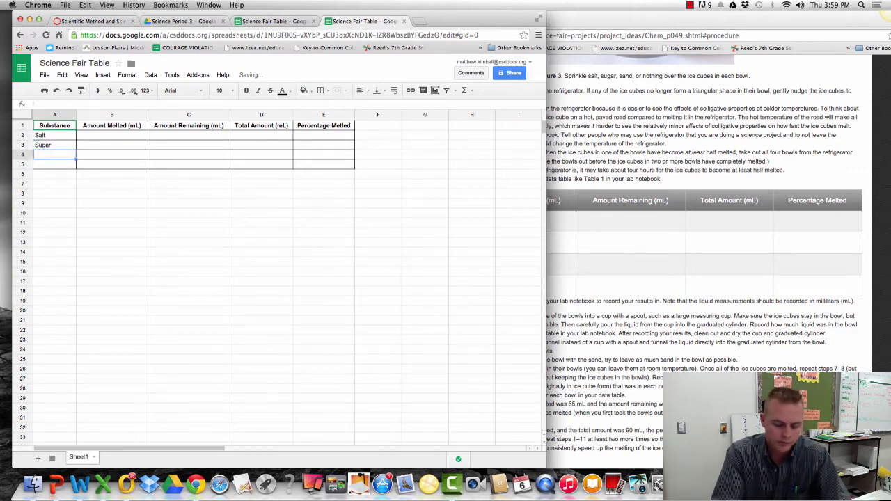
{"action": "type", "text": "Salt"}
{"action": "key", "text": "Return"}
Enter "Nothing (control)" in cell A5 and widen column A to fit the entry
{"action": "type", "text": "N"}
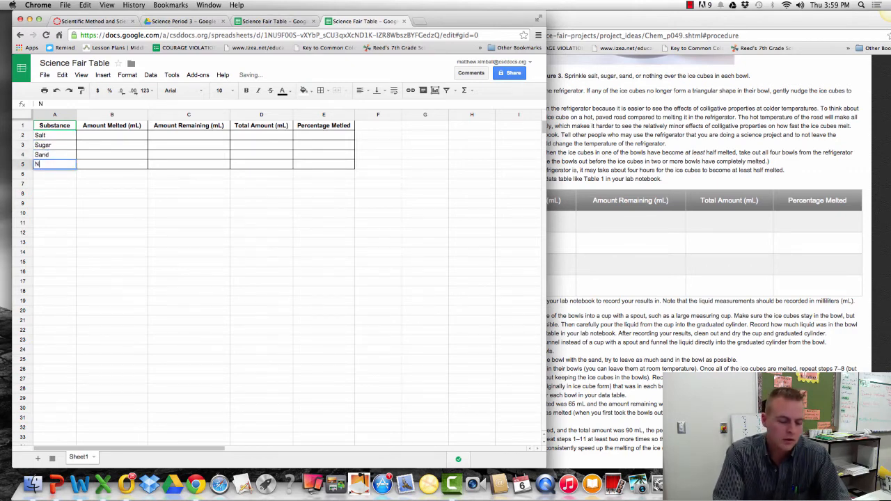
{"action": "type", "text": "othing"}
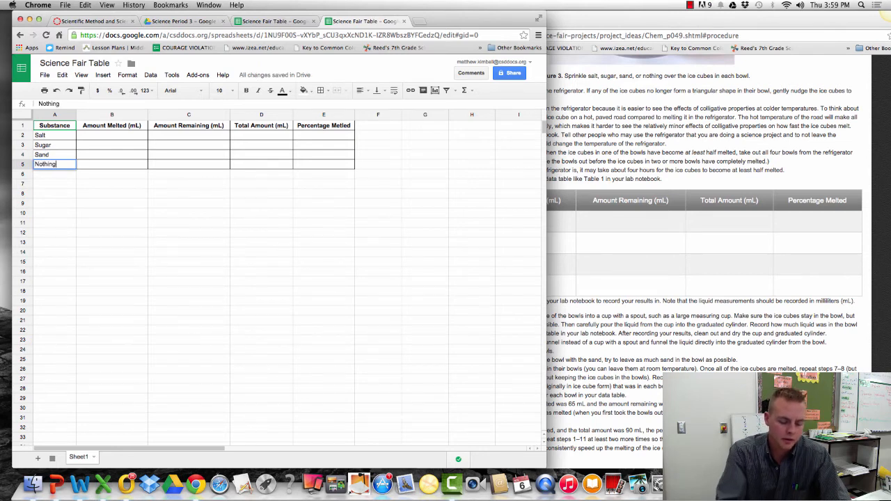
{"action": "type", "text": " (control"}
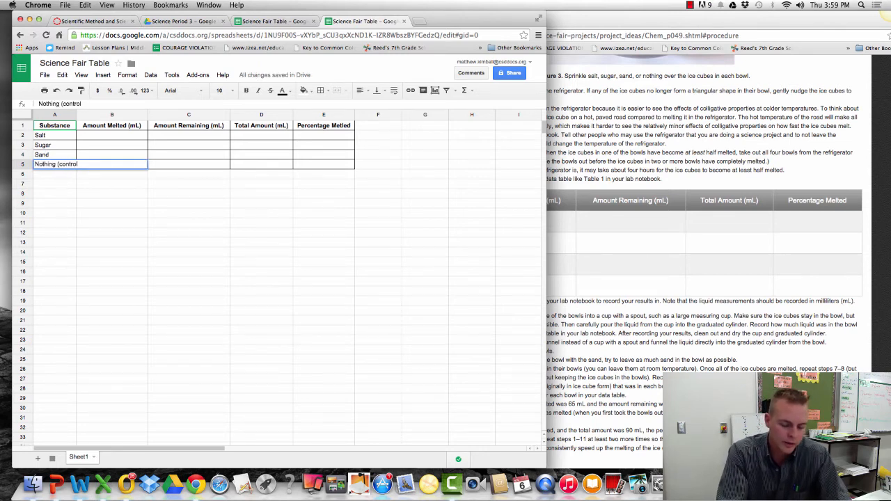
{"action": "type", "text": ")"}
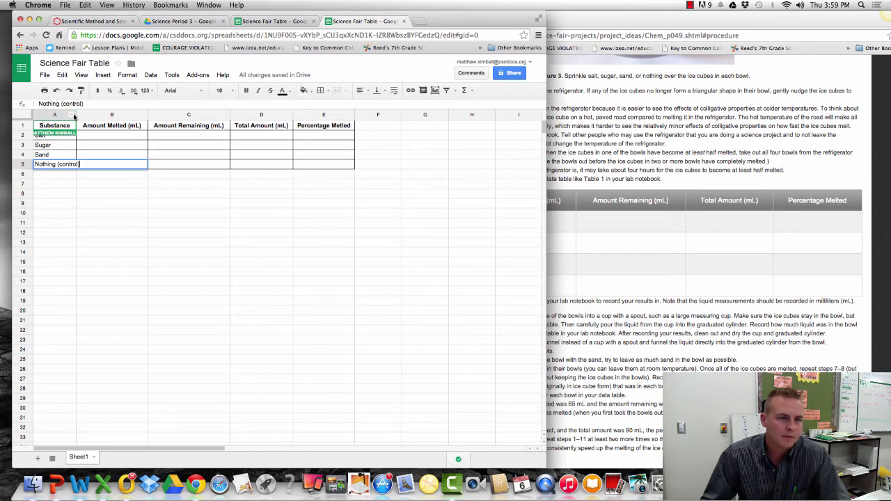
{"action": "left_click_drag", "start_coordinate": [76, 115], "coordinate": [93, 115]}
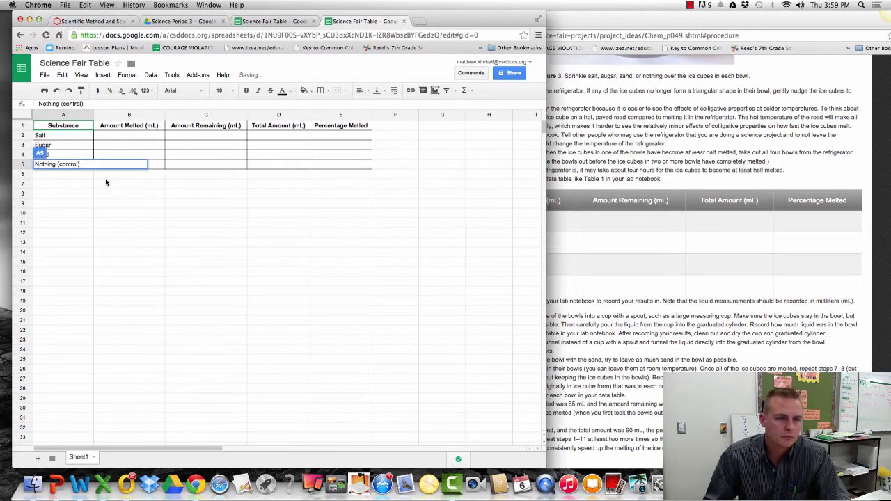
{"action": "left_click", "coordinate": [106, 181]}
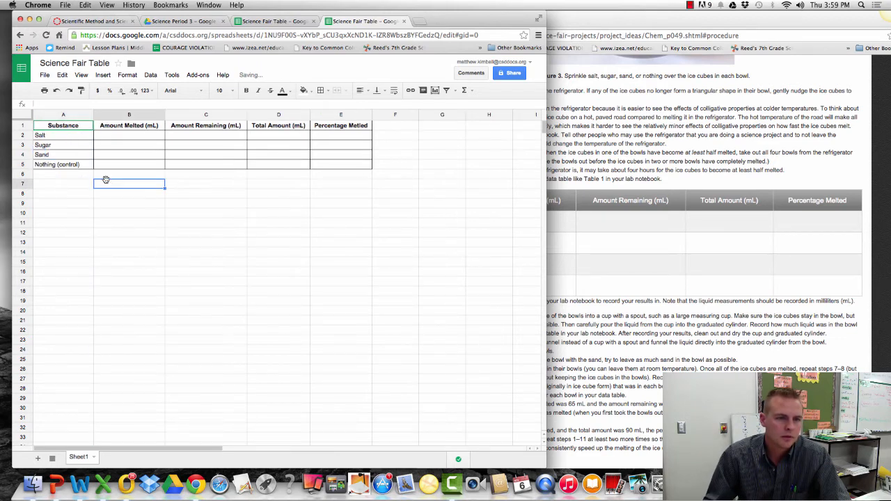
{"action": "left_click", "coordinate": [592, 145]}
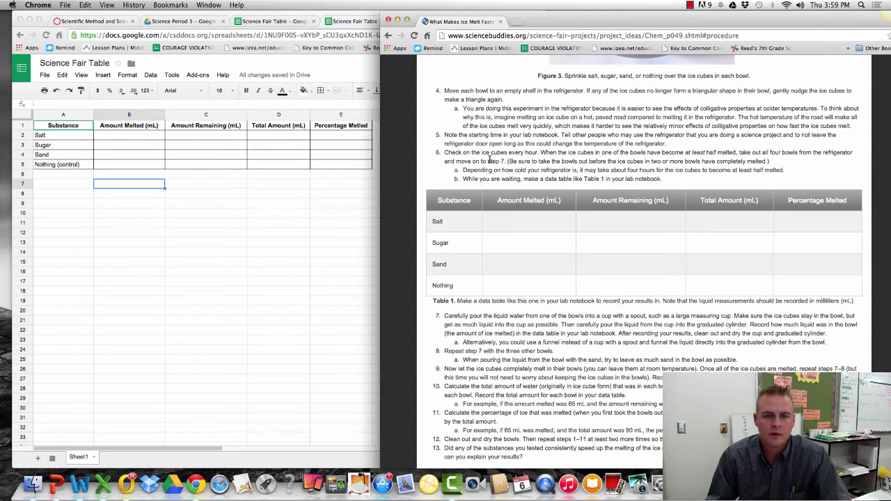
{"action": "left_click", "coordinate": [263, 214]}
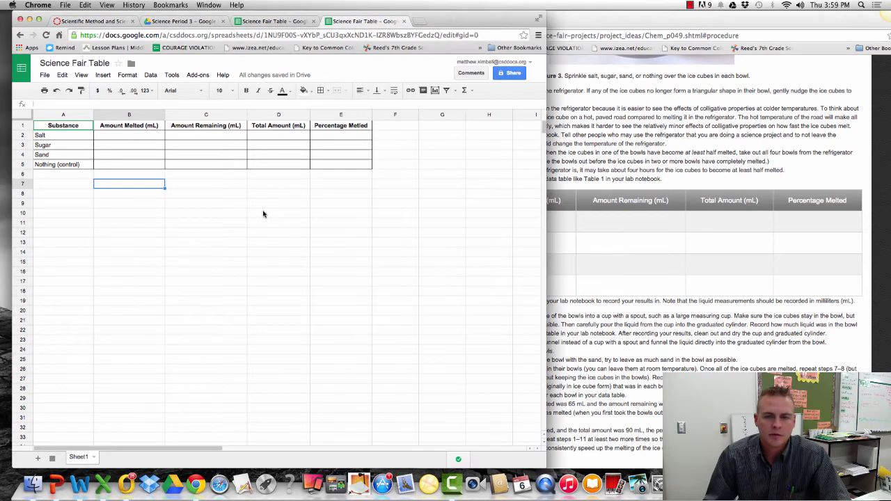